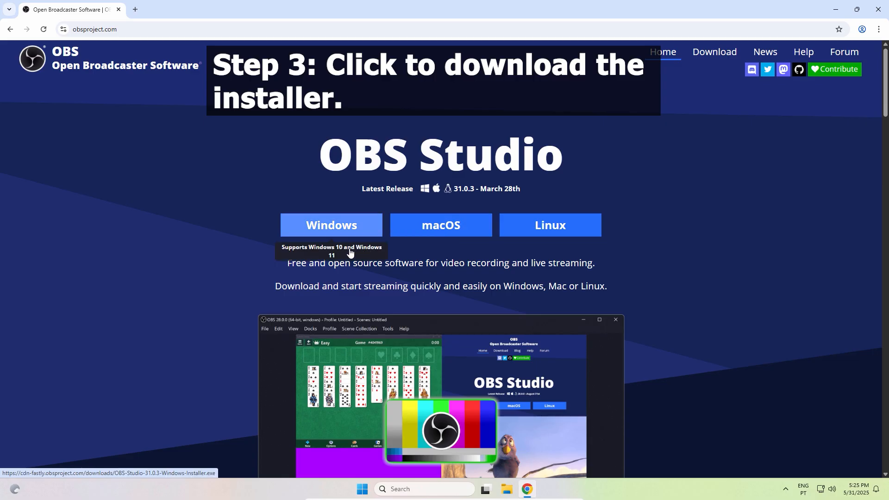
Download the Windows installer for OBS Studio and launch it, allowing it to make changes to the device
click(332, 228)
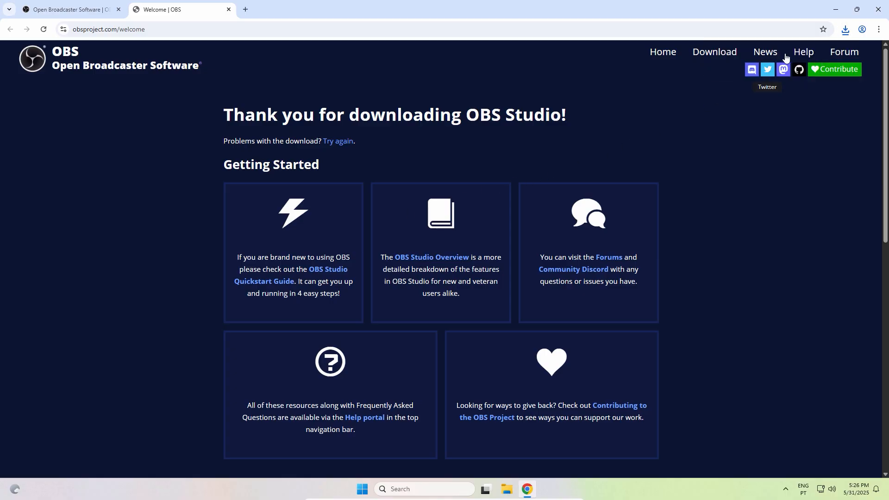
click(844, 30)
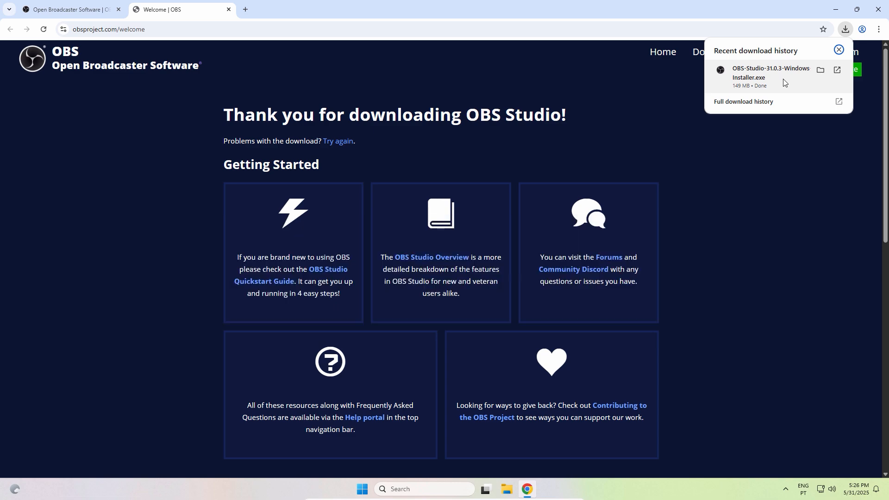
click(783, 83)
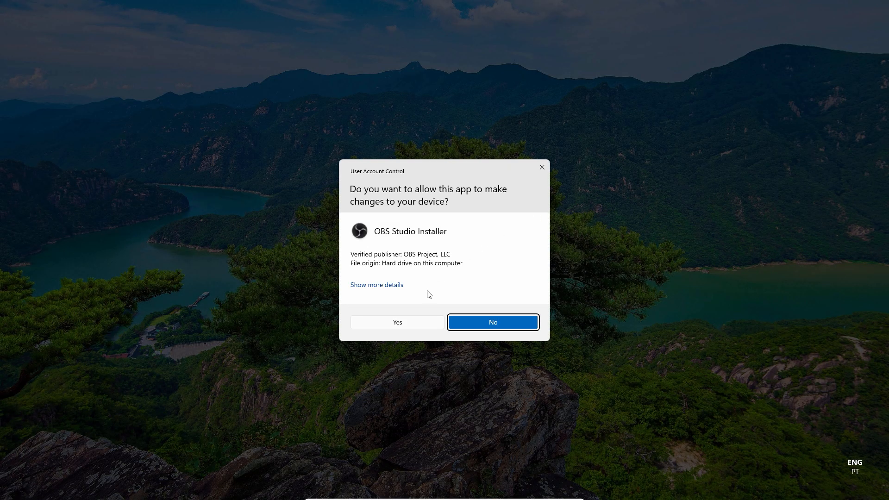
click(396, 326)
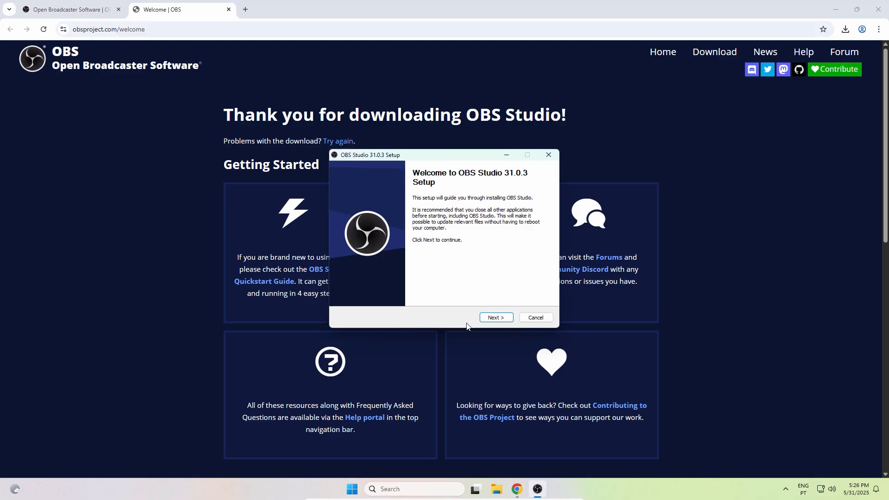
Install OBS Studio 31.0.3 in the default folder, finish setup with the launch option enabled, and close the browser
click(491, 321)
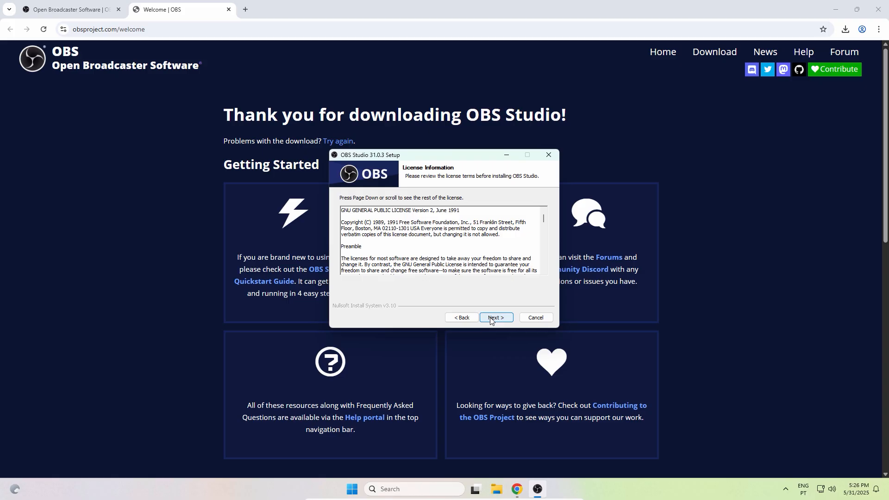
click(491, 321)
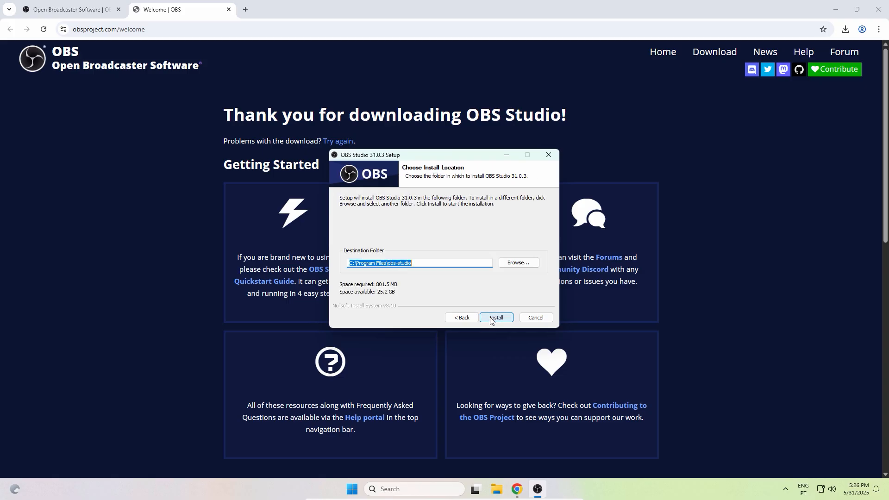
click(494, 319)
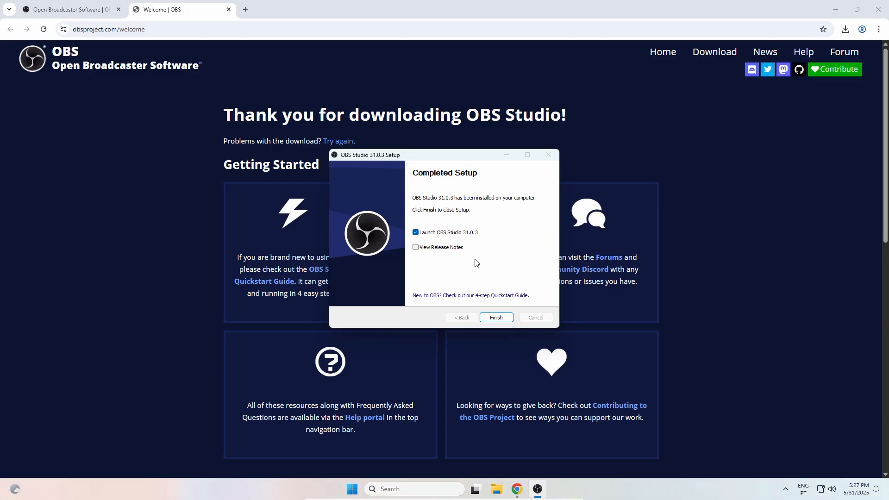
click(495, 317)
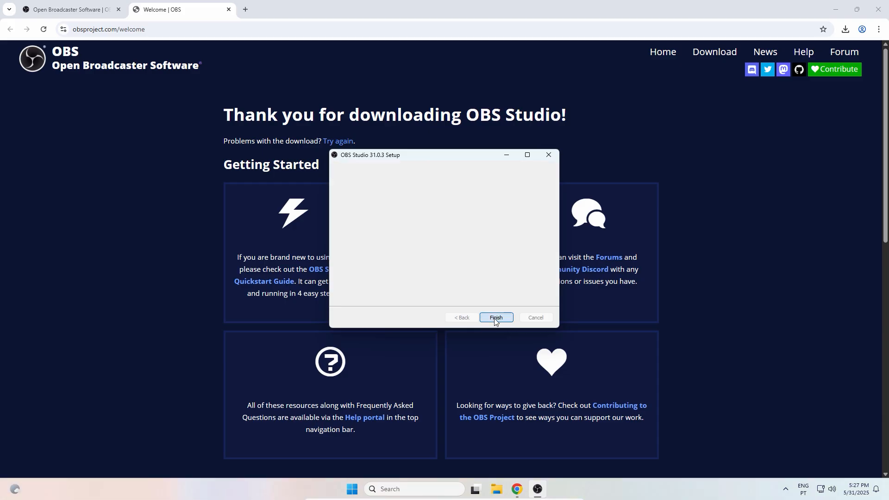
click(878, 9)
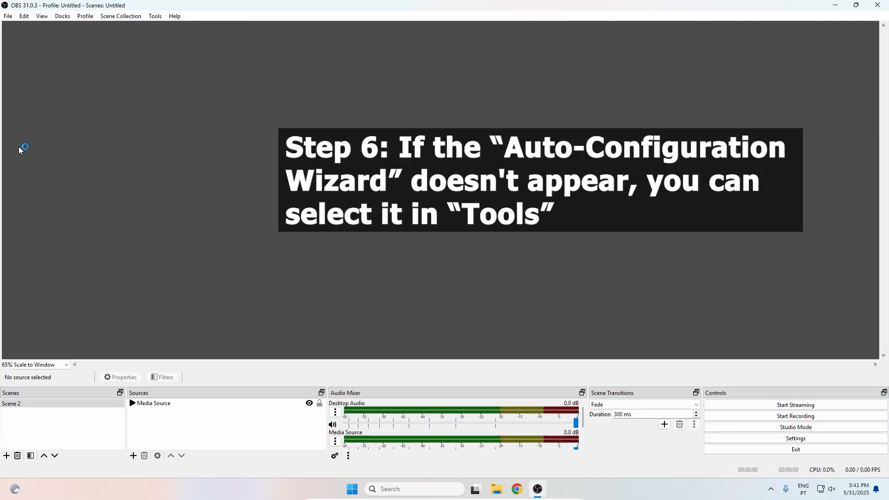
Run the Auto-Configuration Wizard optimized just for recording, with the current 1920x1080 canvas and 60 FPS preferred, and apply its settings
click(156, 16)
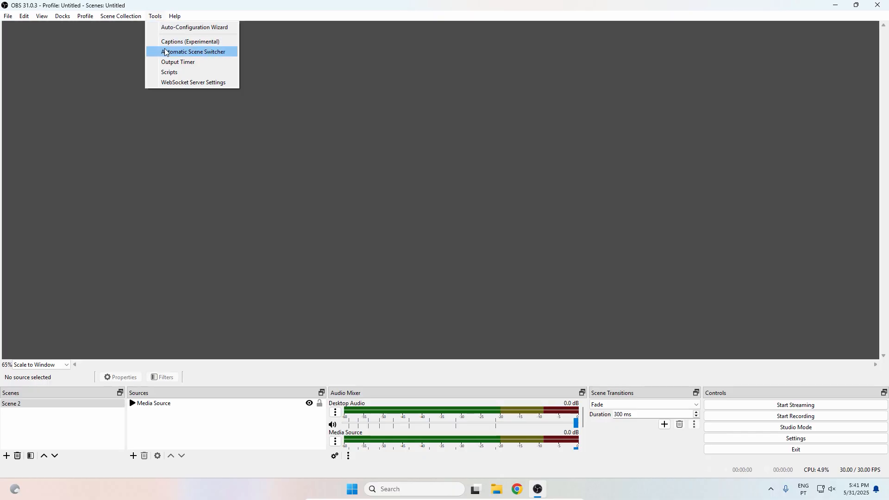
click(179, 29)
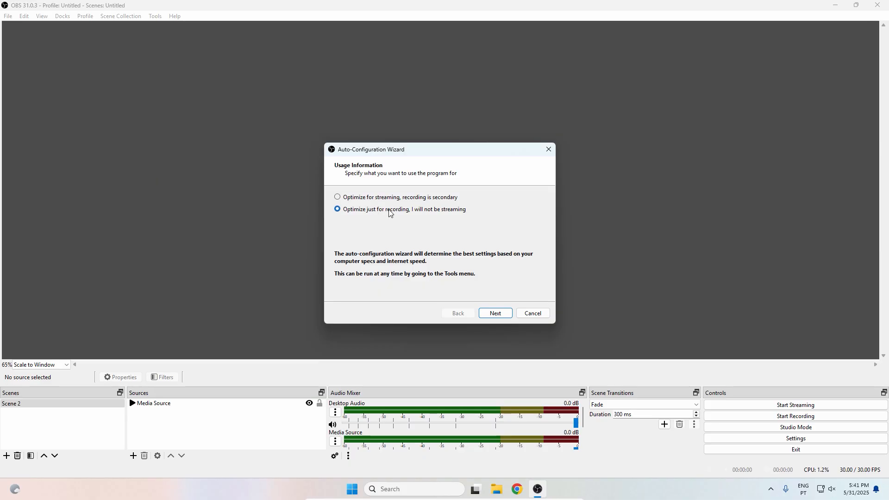
click(491, 312)
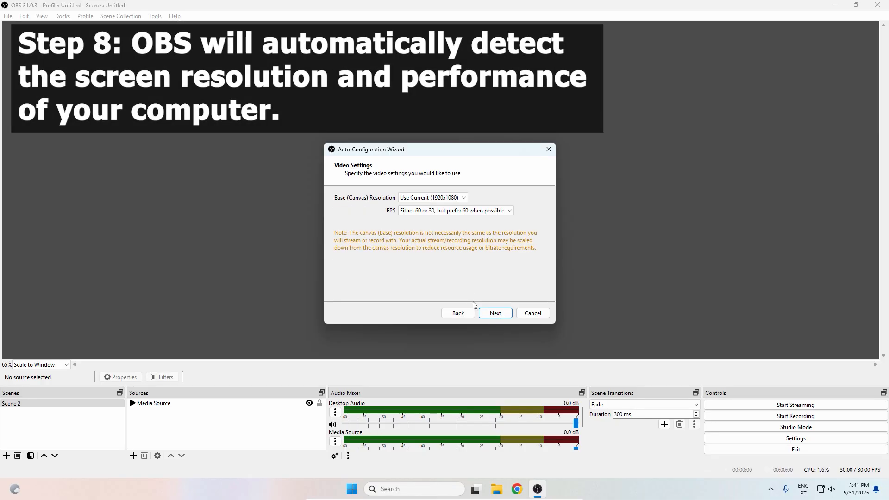
click(495, 313)
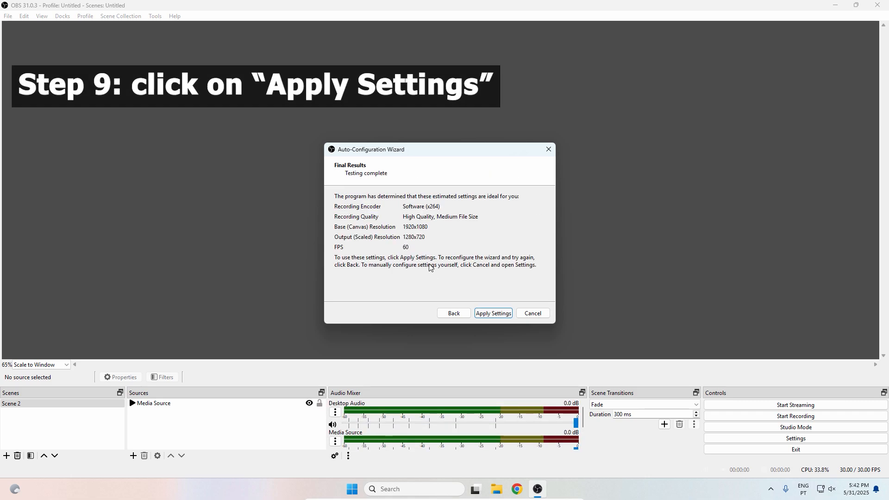
click(503, 313)
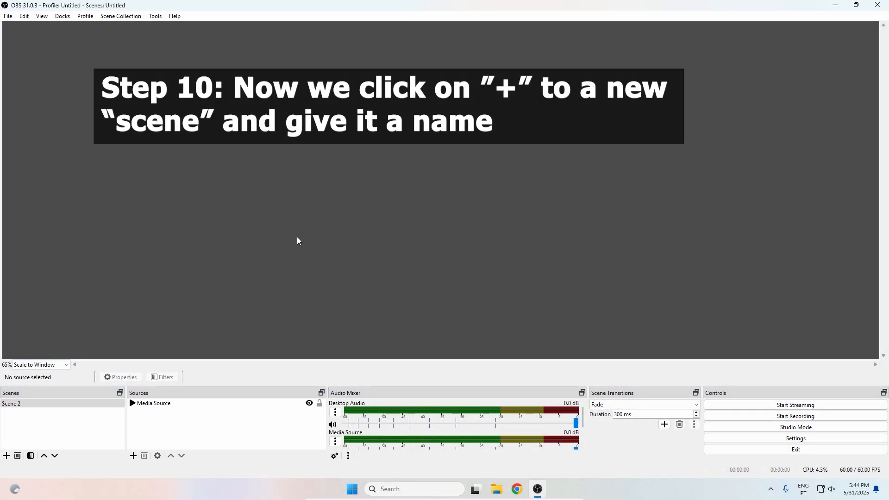
Add a new scene named "Screen Recording"
click(6, 456)
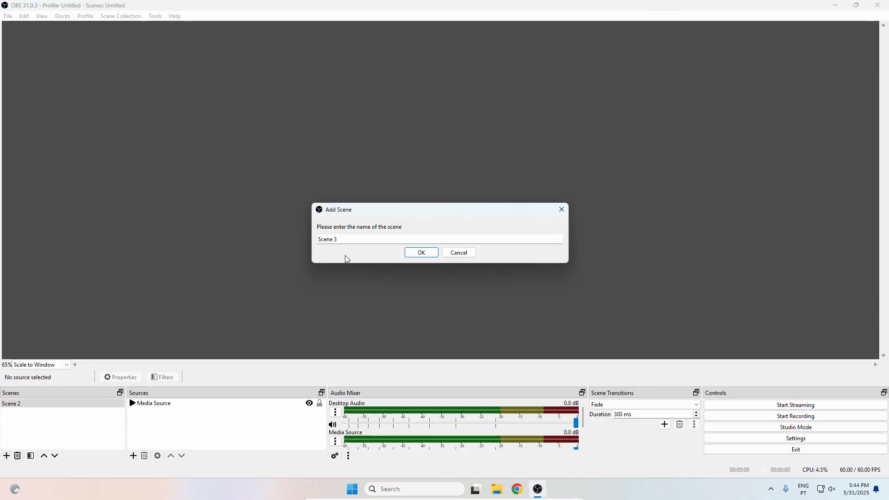
drag(337, 240, 311, 247)
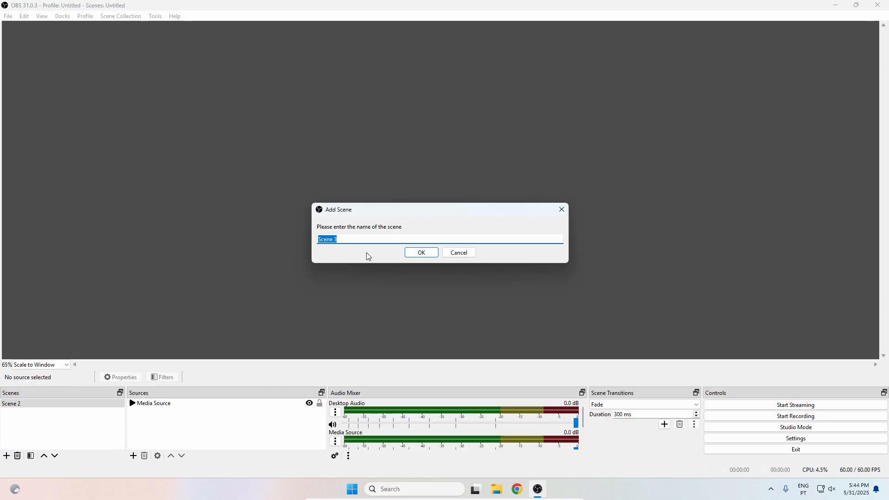
text(Screen Recording)
click(421, 253)
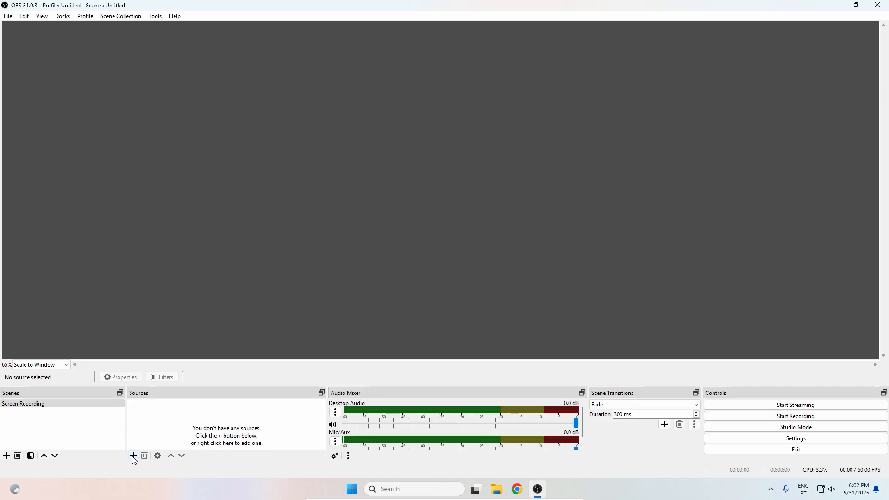
Add a Display Capture source named "Screen" to the Screen Recording scene
click(132, 458)
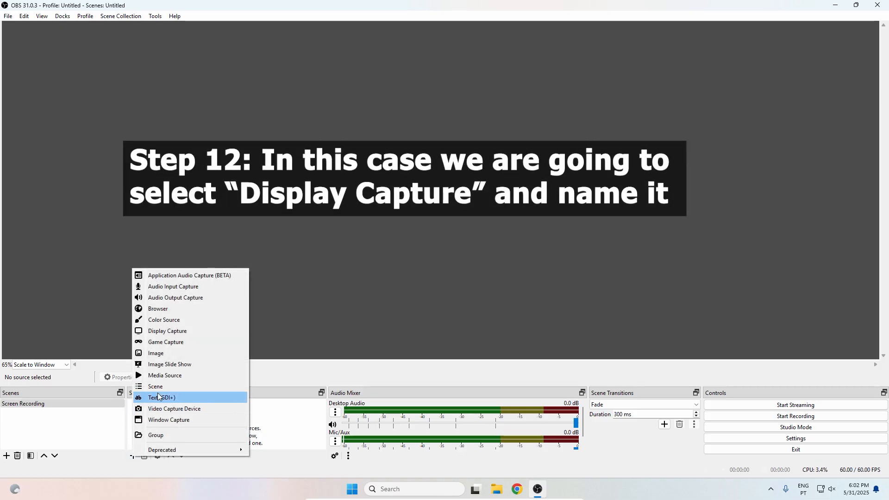
click(194, 331)
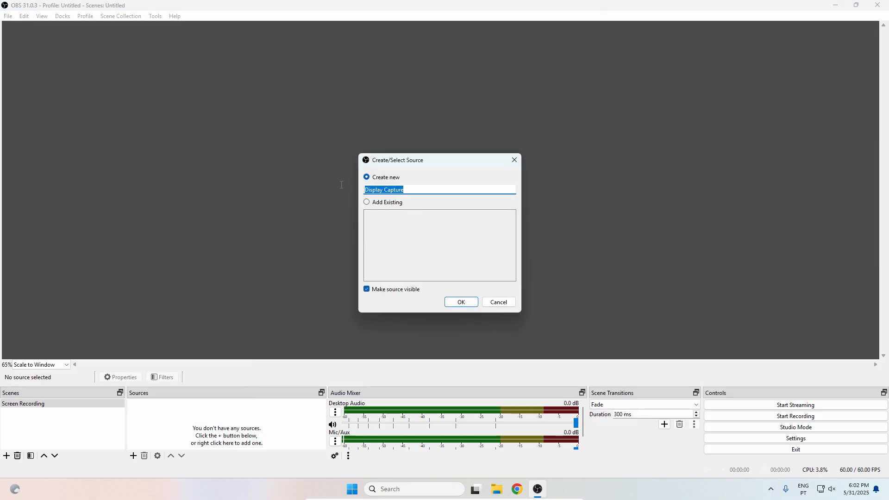
text(Screen)
click(465, 302)
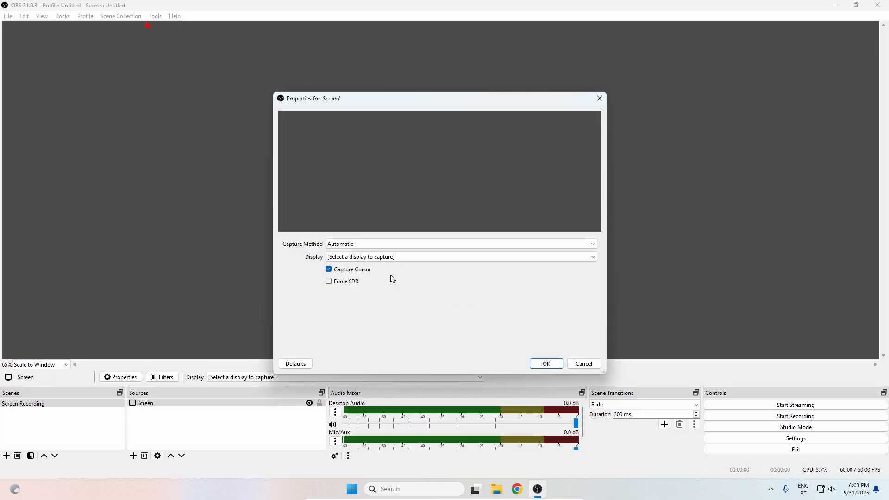
Set the Screen source to capture the 1920x1080 primary monitor with the Windows 10 (1903 and up) method, and fit it to the screen
click(370, 243)
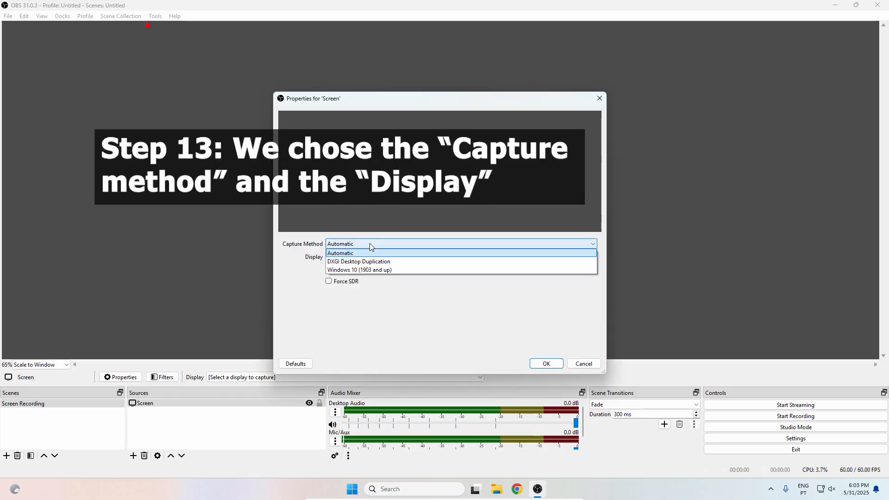
click(374, 270)
click(391, 261)
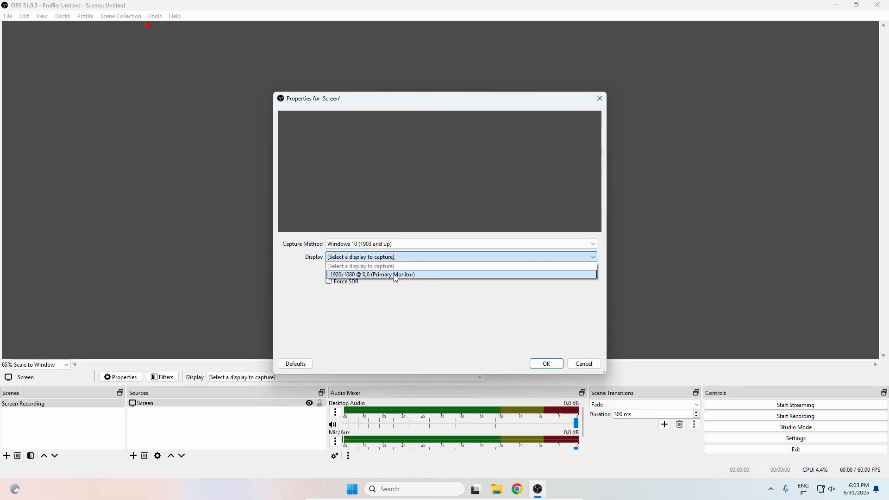
click(394, 275)
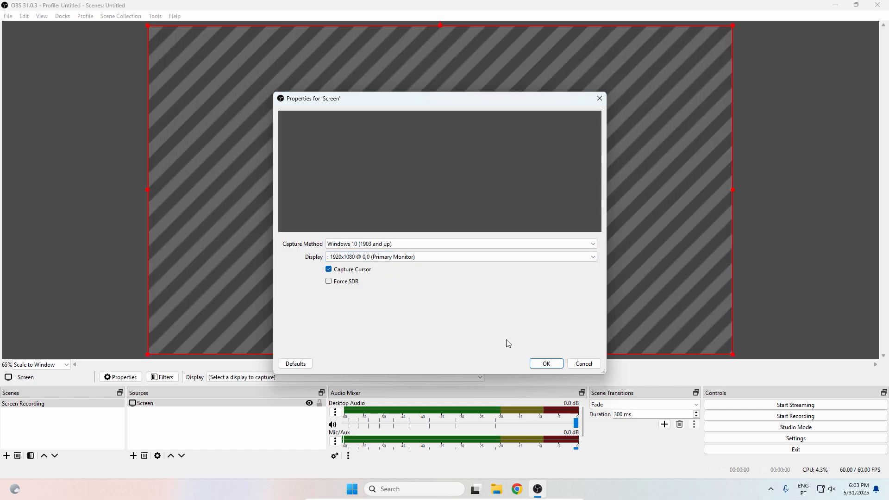
click(547, 364)
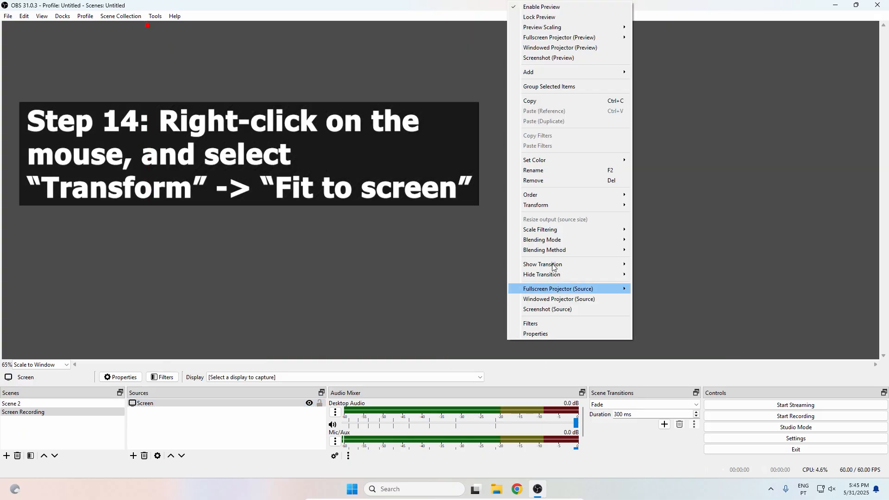
mouse_move(571, 205)
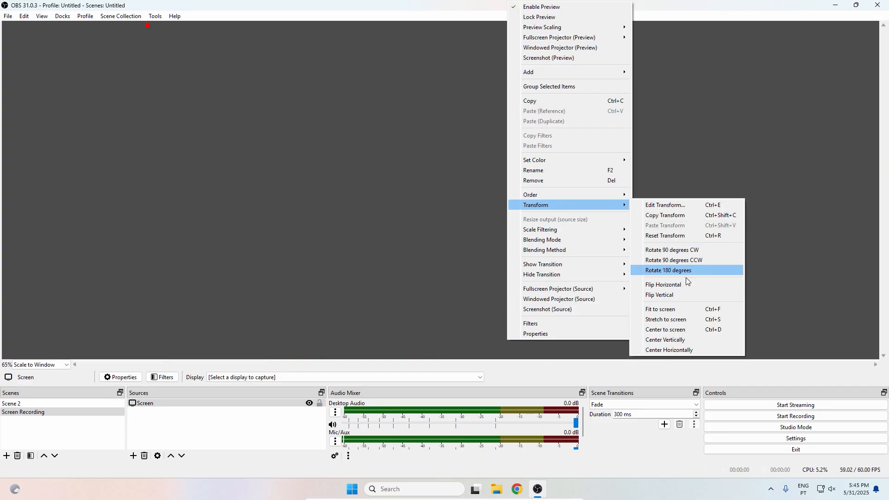
click(682, 310)
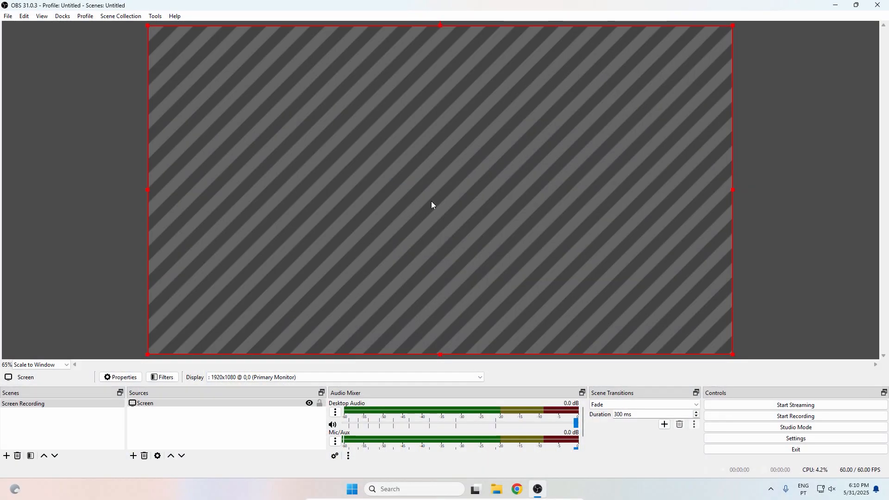
In the output settings, set the streaming video bitrate to 6000 Kbps and the streaming video encoder to Software (x264)
click(812, 439)
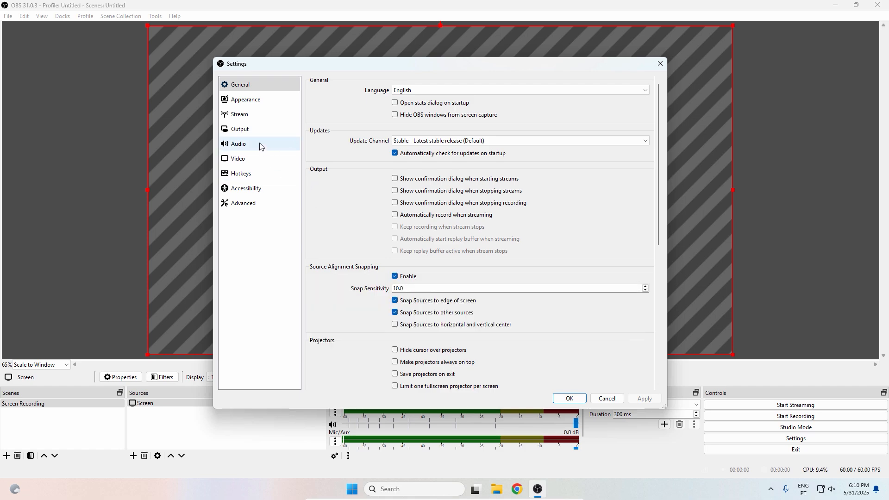
click(252, 129)
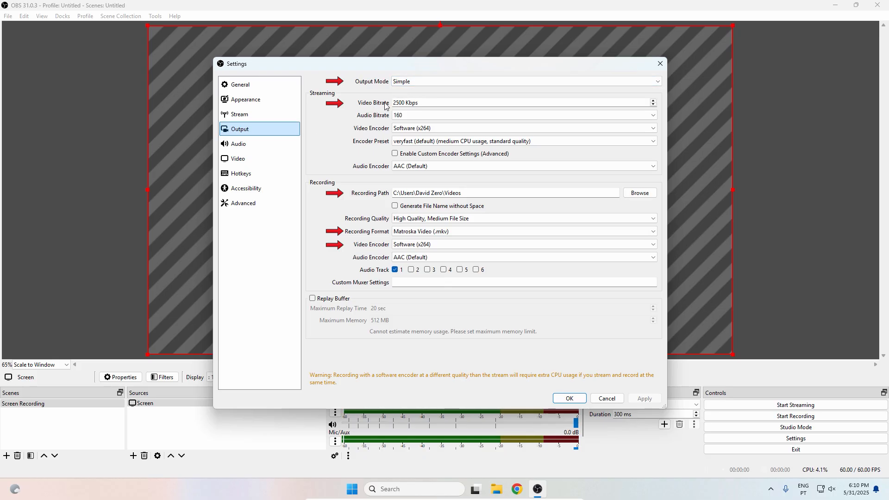
drag(407, 103, 393, 103)
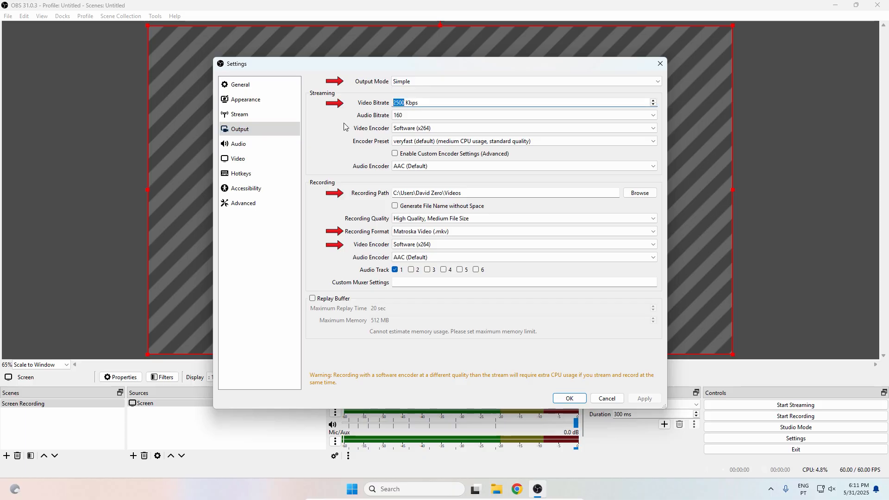
key(BackSpace)
text(6000)
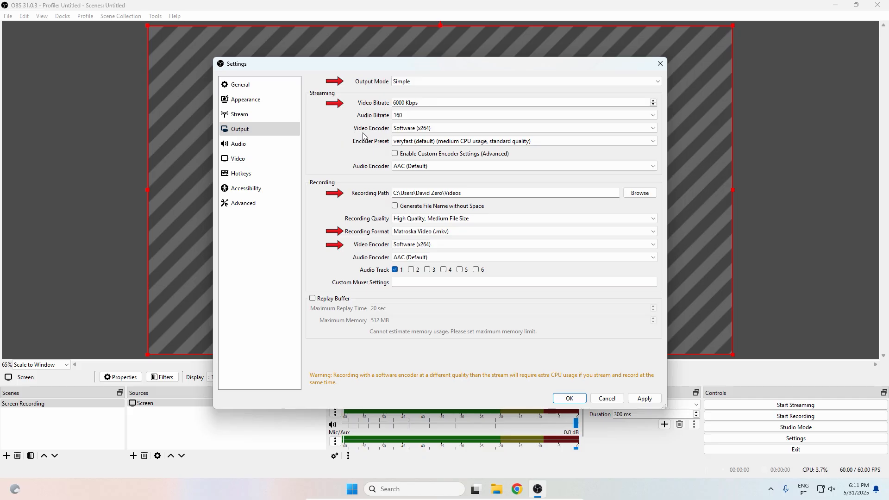
click(439, 129)
click(439, 136)
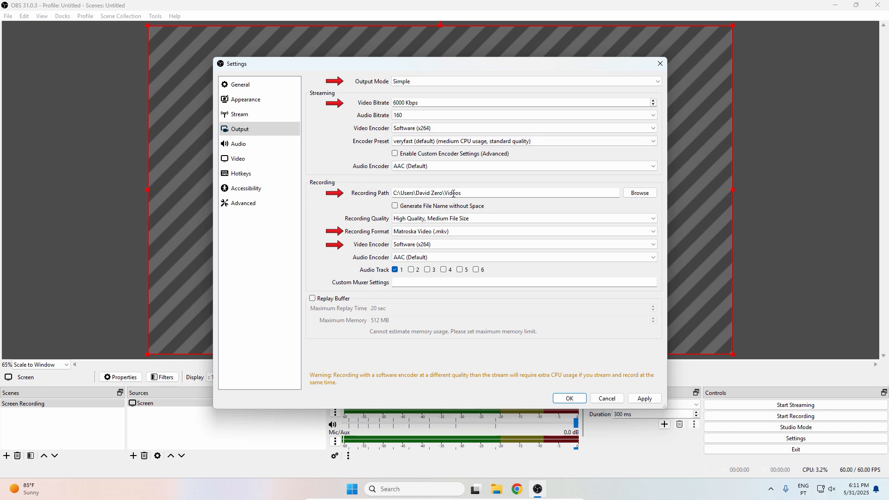
Check the recording path and set the recording format to MPEG-4 (.mp4)
drag(461, 194, 401, 192)
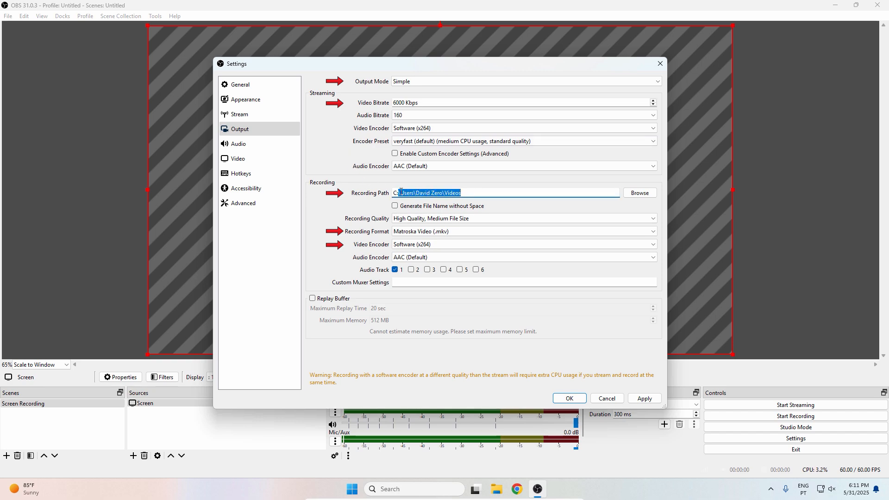
click(376, 203)
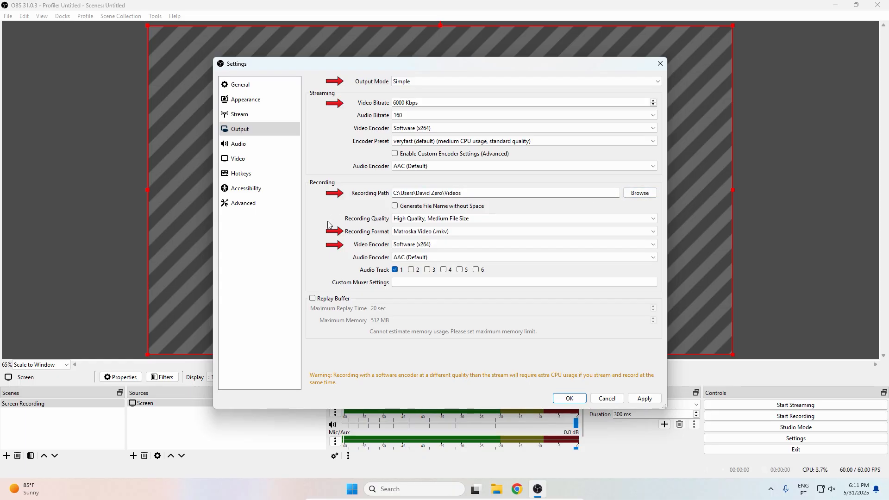
click(457, 233)
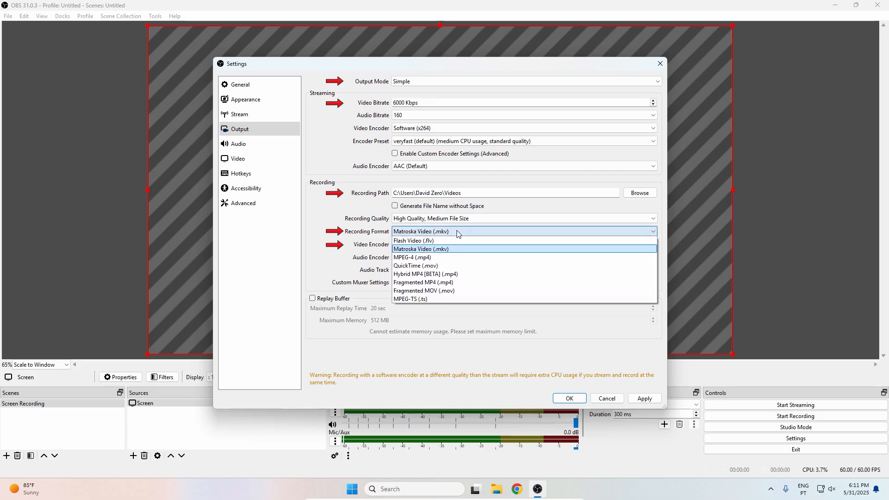
click(431, 258)
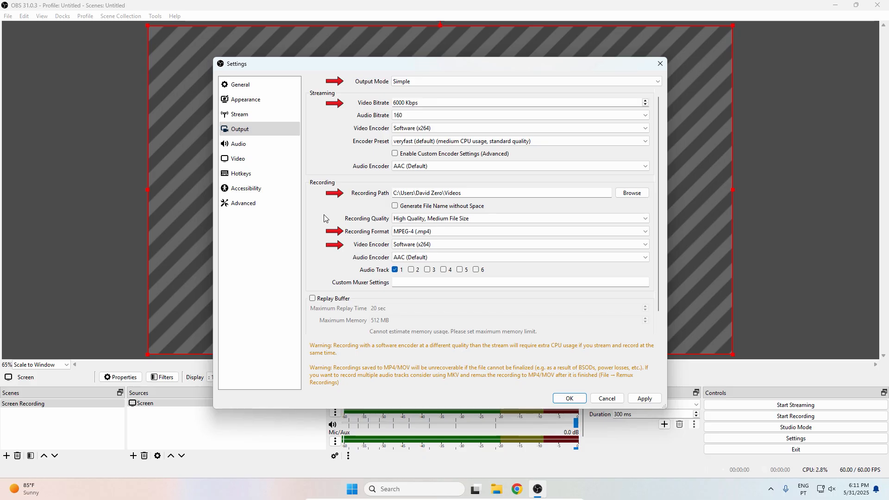
Set the recording video encoder to Software (x264) in the output settings
click(449, 246)
click(442, 246)
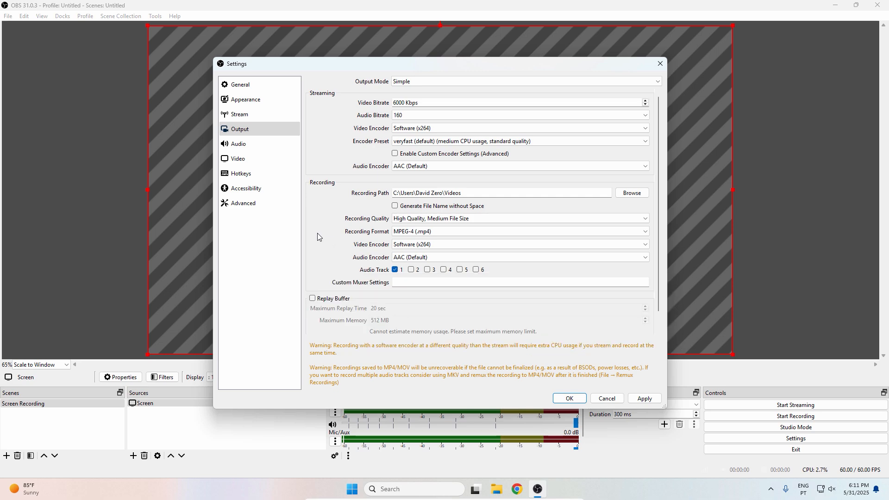
In the video settings, set the output (scaled) resolution to 1920x1080 and keep the common FPS value at 60
click(241, 159)
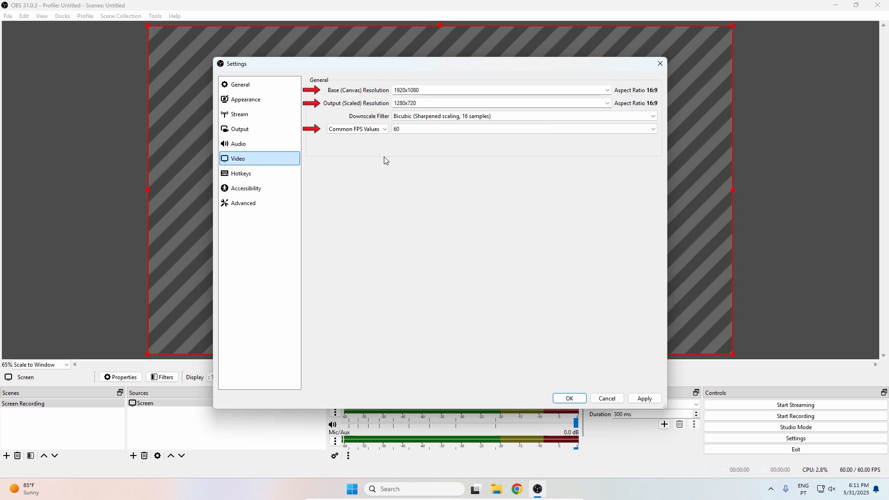
drag(422, 90, 394, 89)
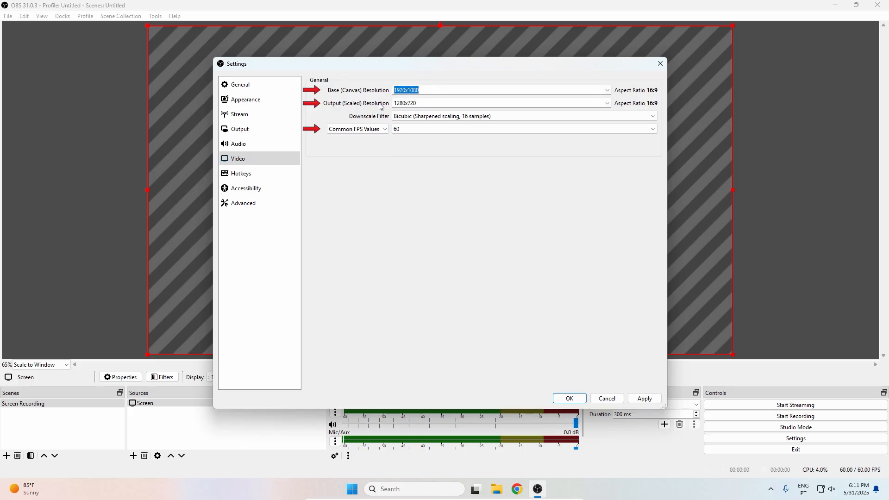
click(423, 103)
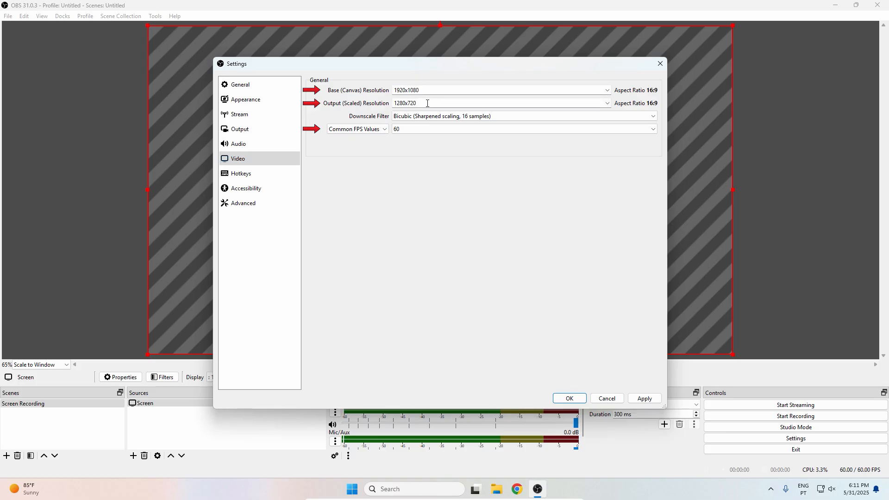
drag(427, 102, 380, 103)
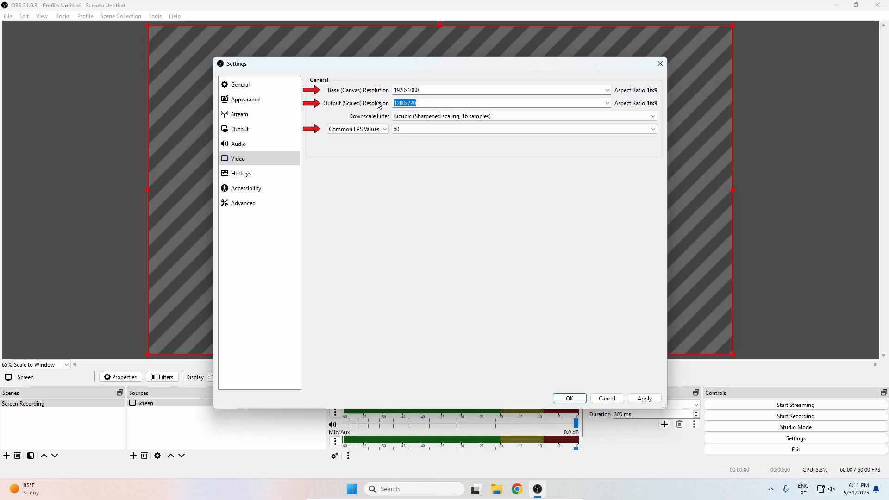
key(Right)
key(BackSpace)
key(BackSpace)
key(BackSpace)
key(BackSpace)
key(BackSpace)
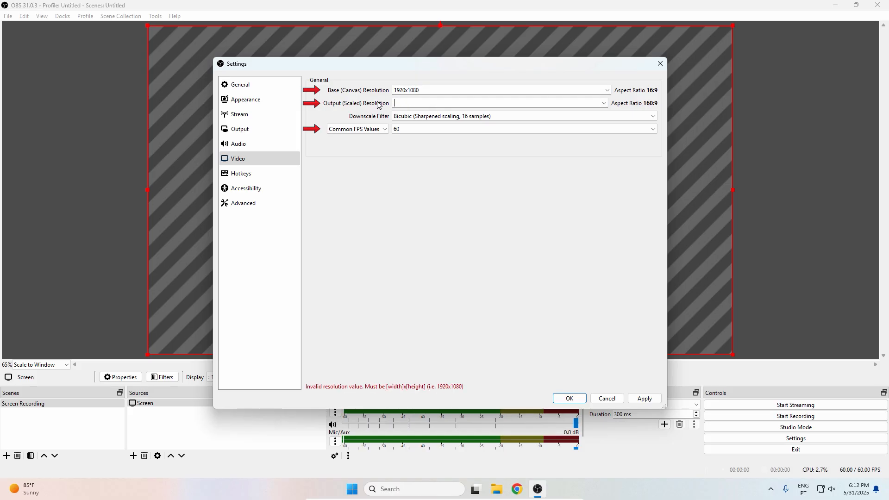
text(1920x1080)
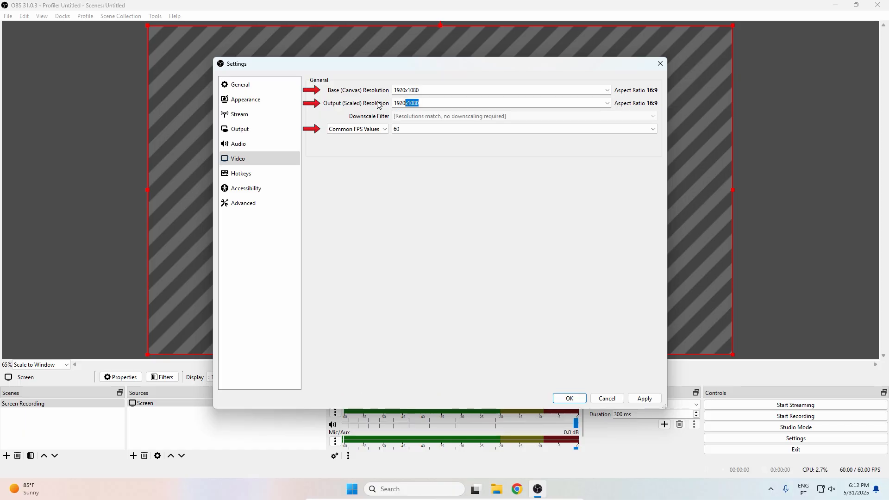
key(Right)
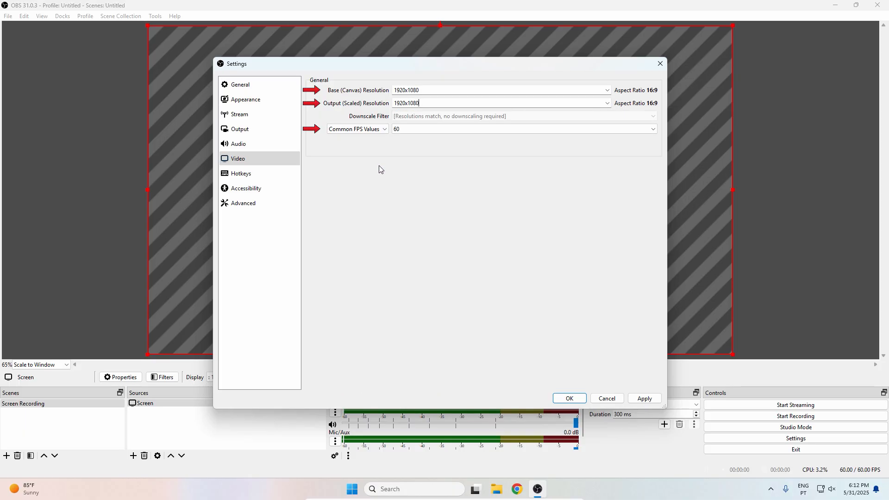
click(402, 130)
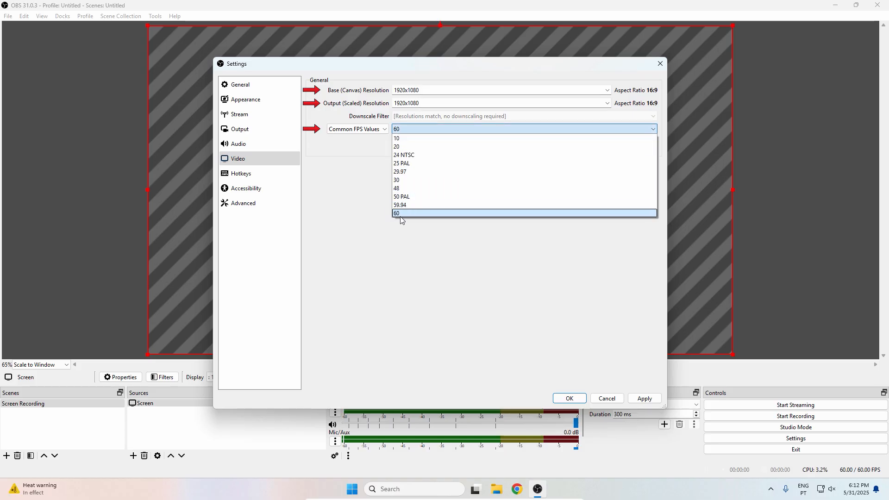
click(380, 230)
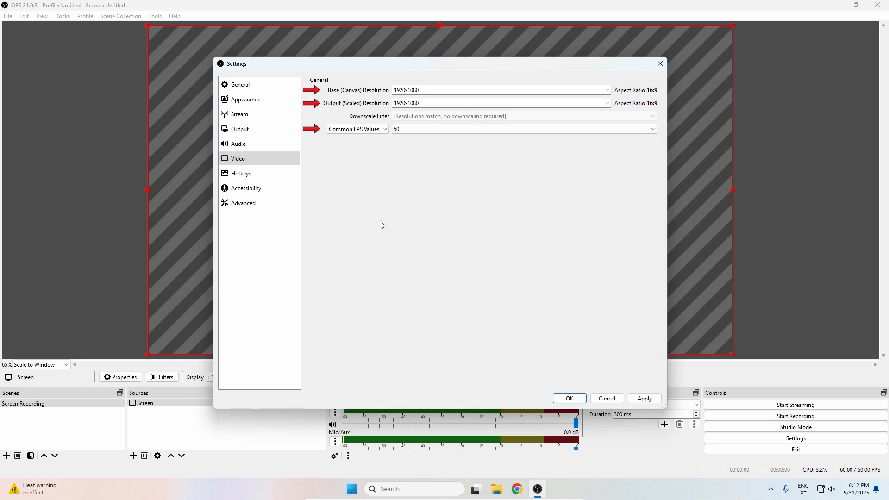
In the audio settings, set Desktop Audio to Speakers (High Definition Audio Device) and Mic/Auxiliary Audio to Microphone (High Definition Audio Device)
click(249, 145)
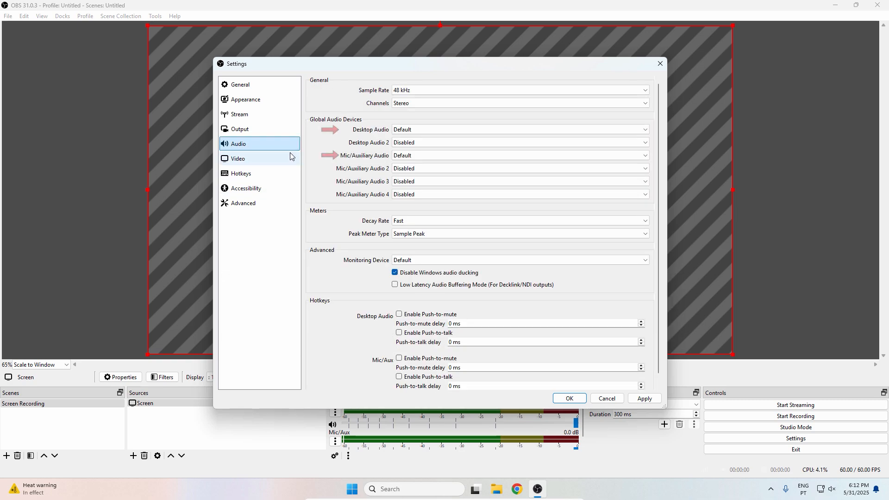
click(417, 132)
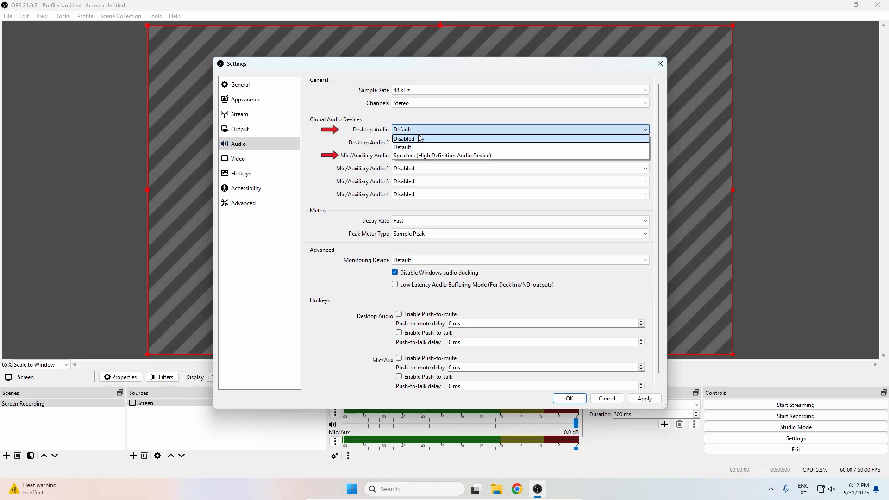
click(411, 156)
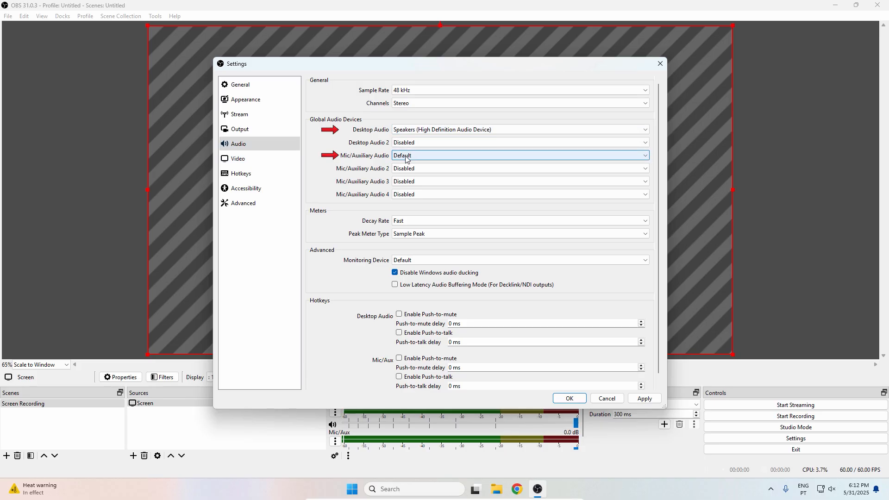
click(439, 156)
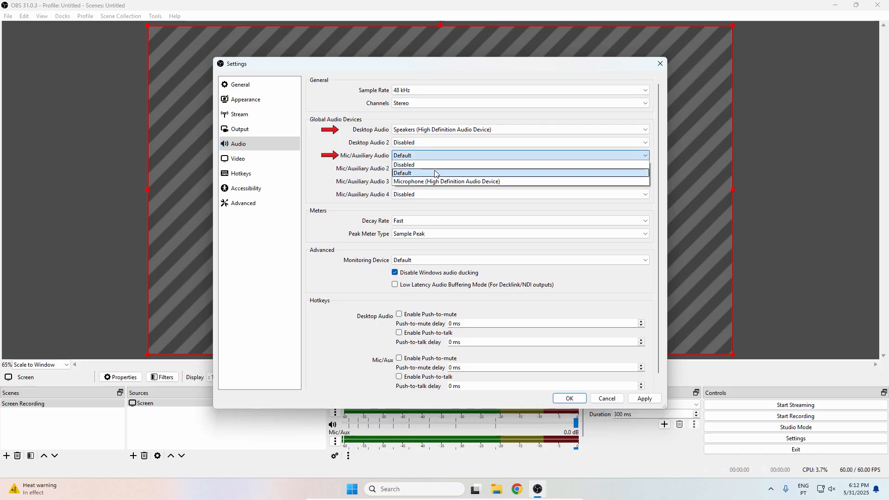
click(436, 181)
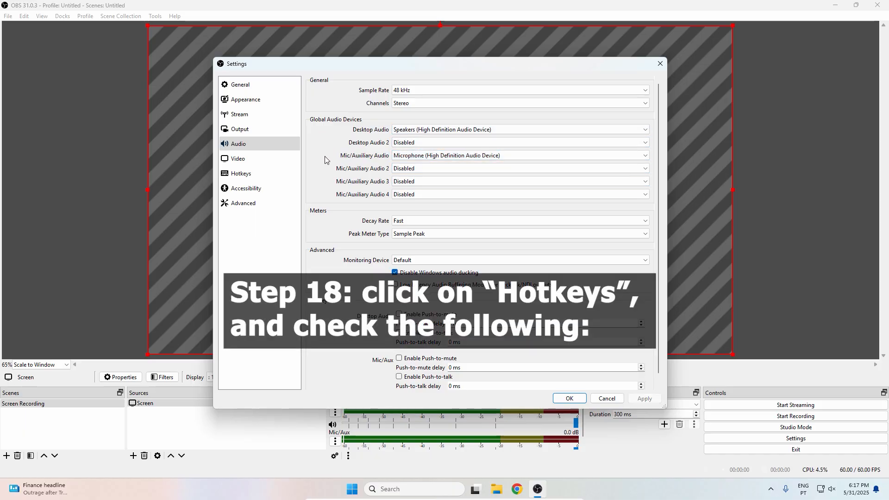
Assign the hotkeys CTRL + SHIFT + R to Start Recording and CTRL + SHIFT + S to Stop Recording, and save the settings
click(269, 172)
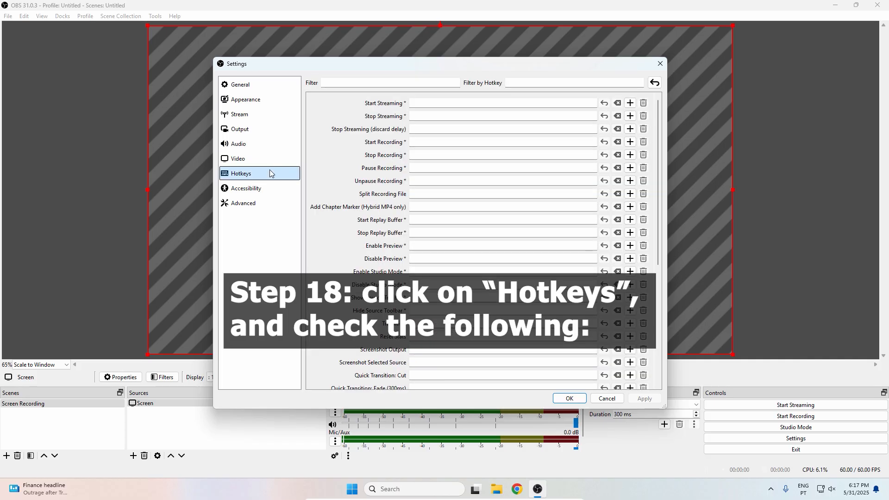
click(415, 142)
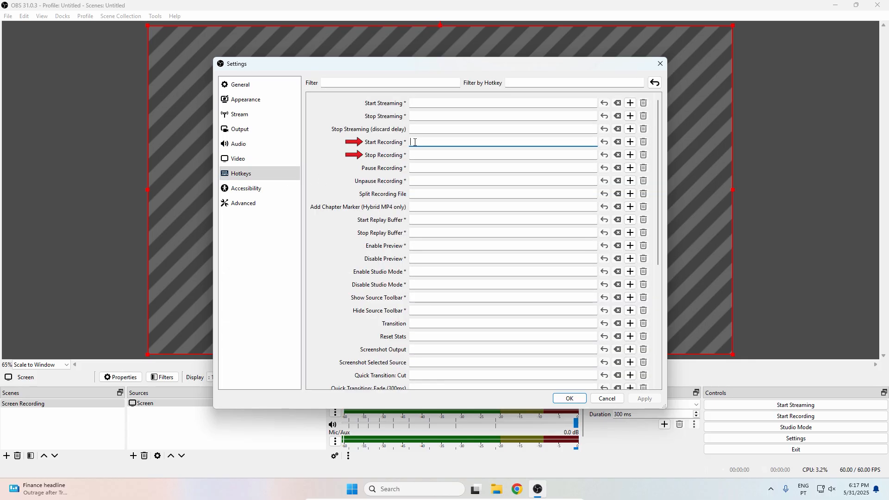
key(ctrl+shift)
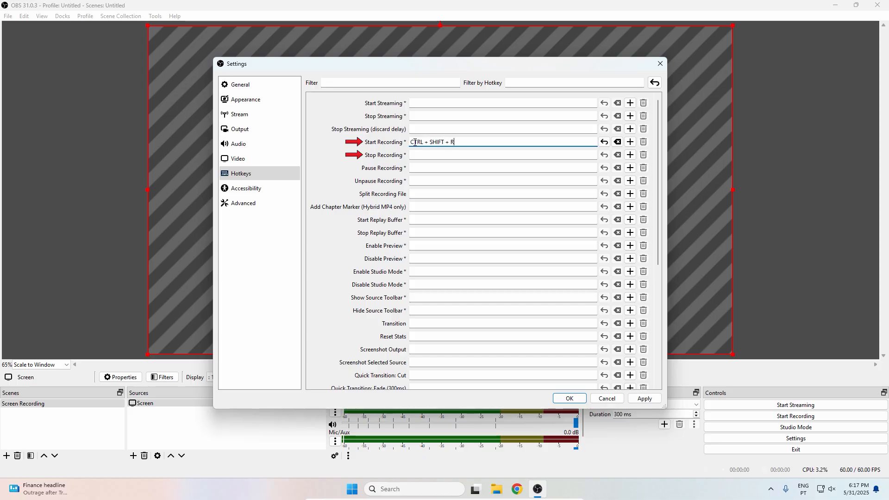
click(445, 152)
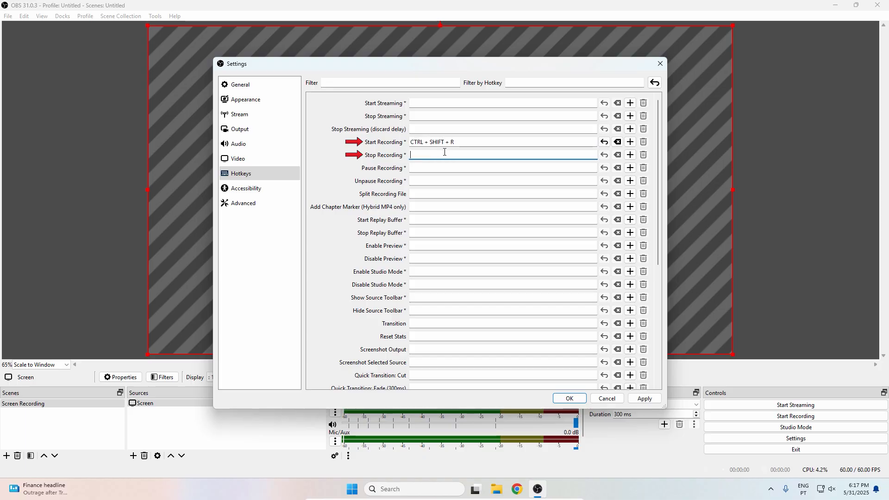
key(ctrl+shift)
key(ctrl+shift+s)
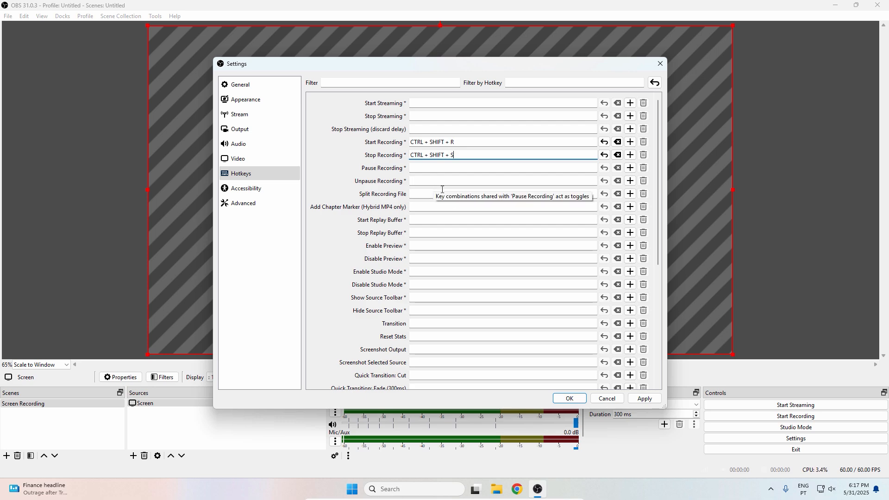
click(641, 401)
click(570, 399)
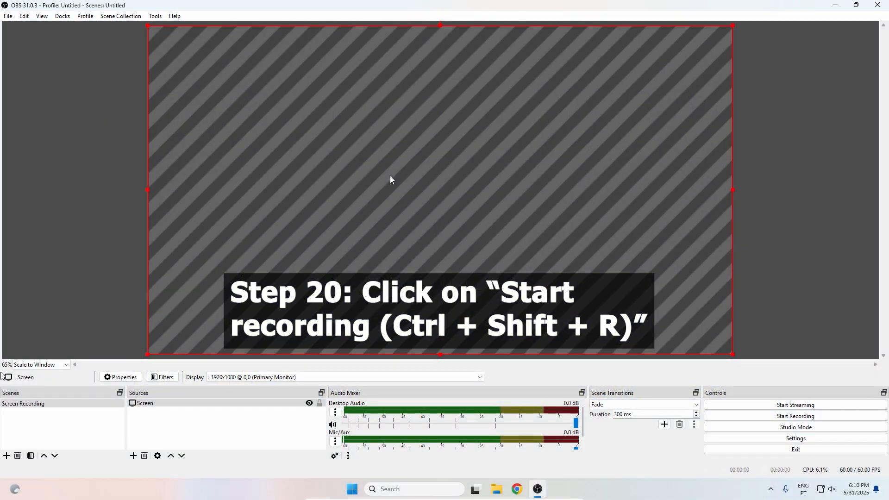
Start recording the screen and minimize the OBS window to show the desktop
click(750, 418)
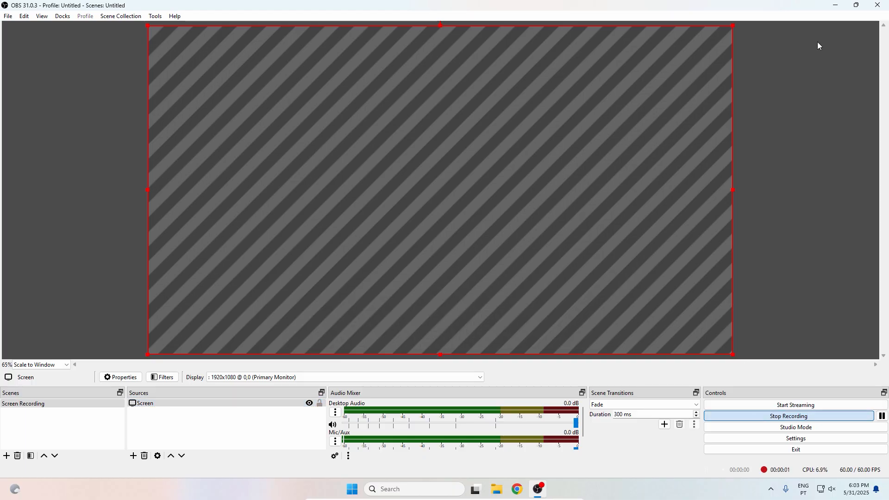
click(836, 5)
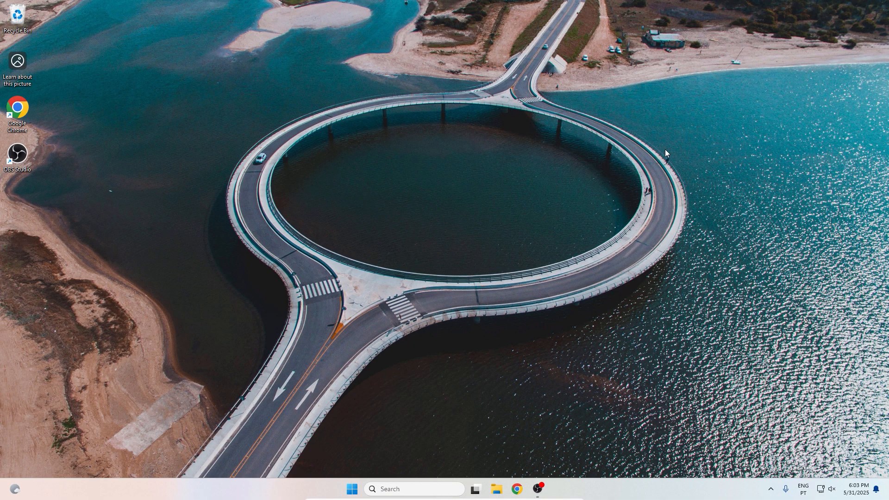
Create a folder named "test" on the desktop and delete it as sample activity for the recording
right_click(388, 223)
mouse_move(467, 302)
click(510, 300)
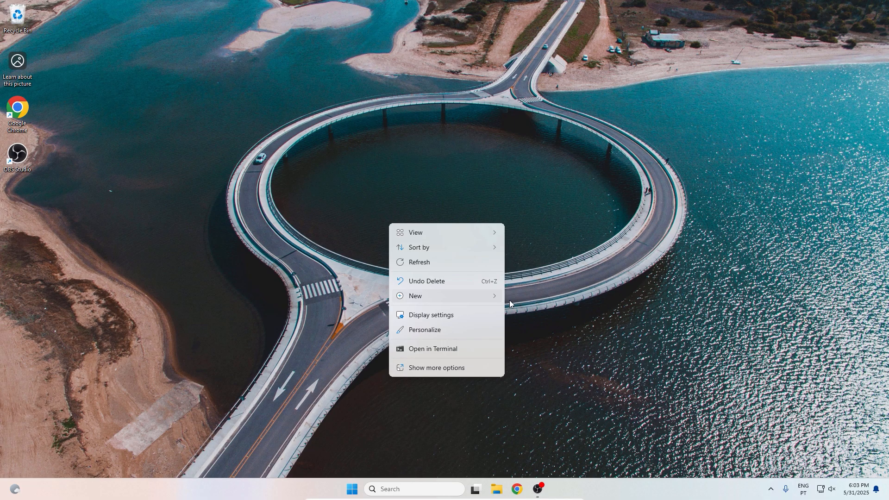
text(test)
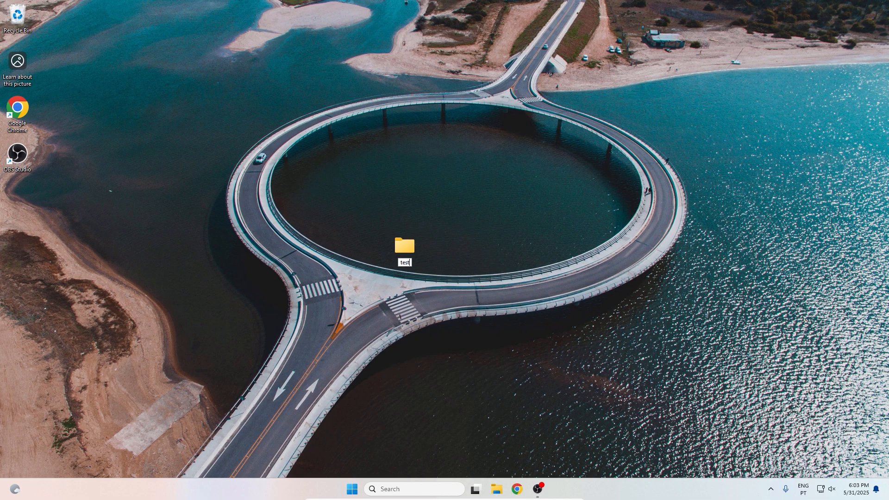
click(473, 313)
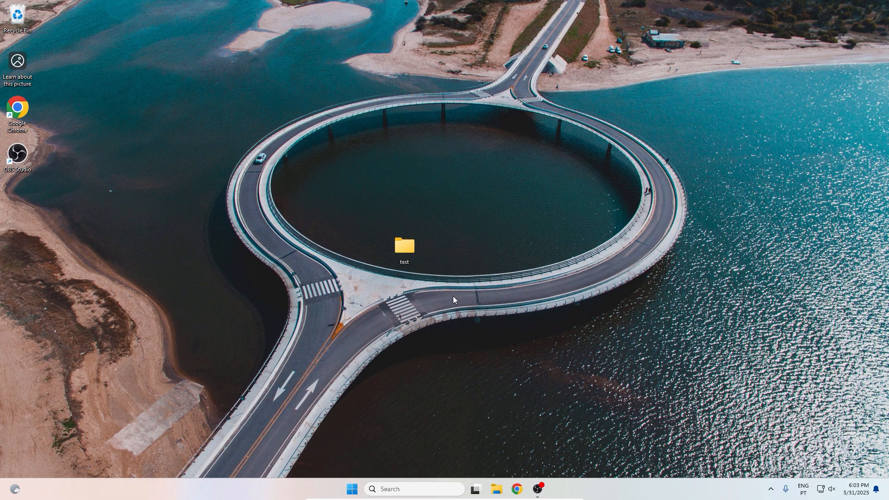
right_click(405, 253)
click(500, 266)
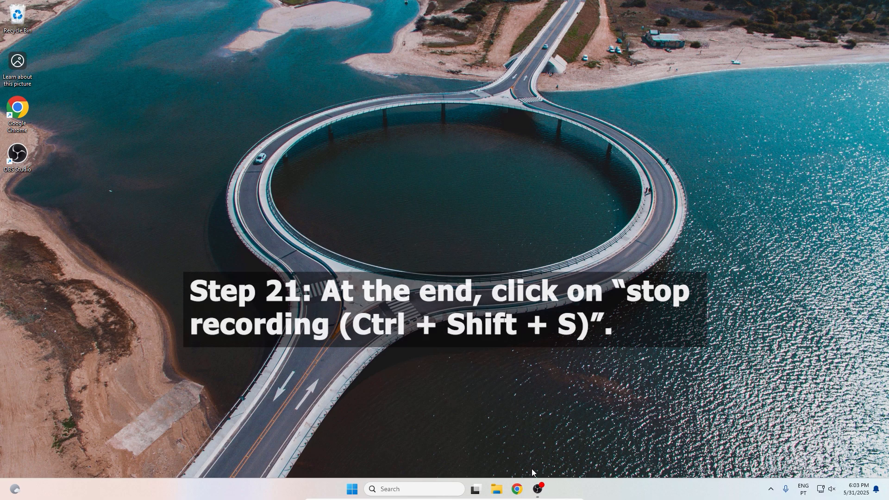
Bring the OBS window back and stop the recording
click(538, 489)
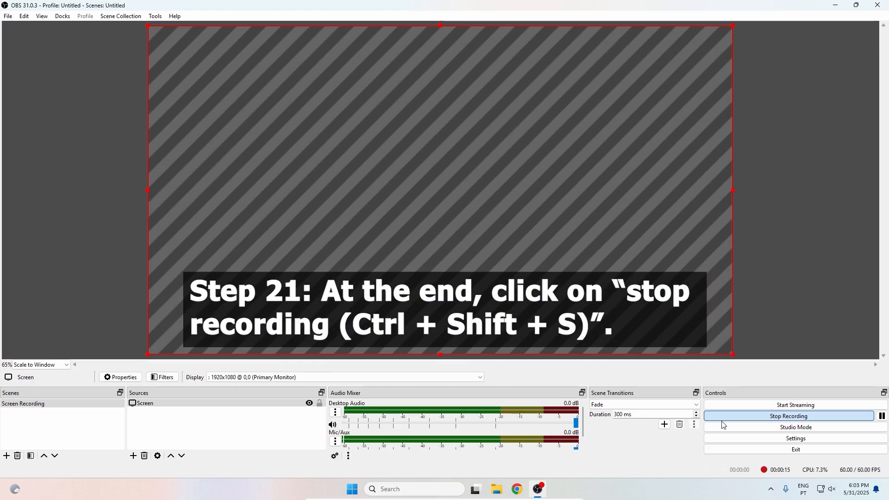
click(757, 419)
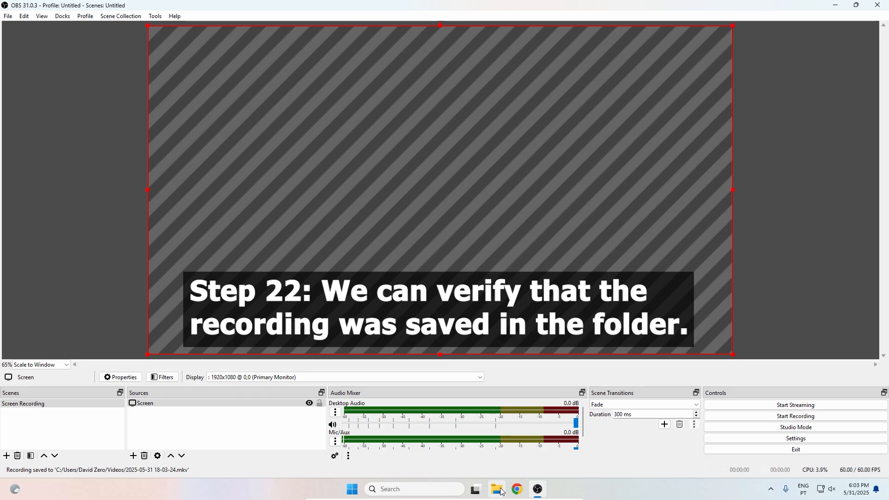
Open the Videos folder in File Explorer, play the saved recording in full screen to check it, and close Media Player
click(501, 491)
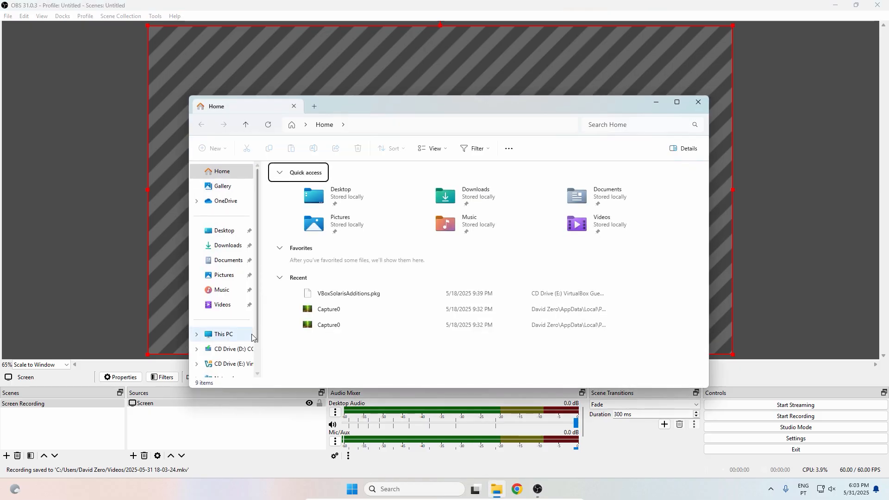
click(222, 305)
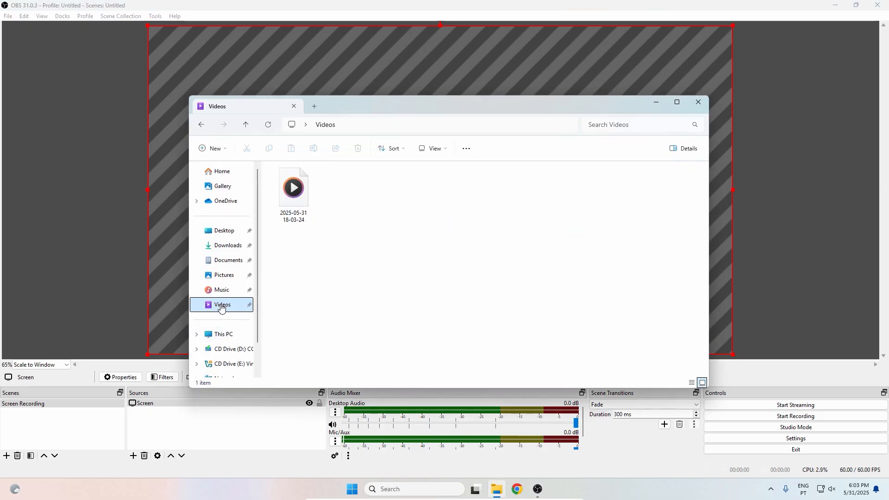
double_click(300, 200)
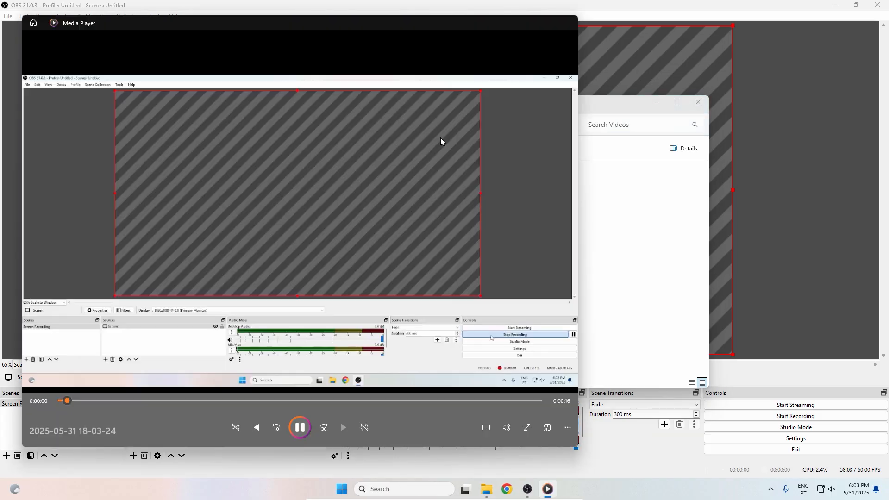
double_click(440, 138)
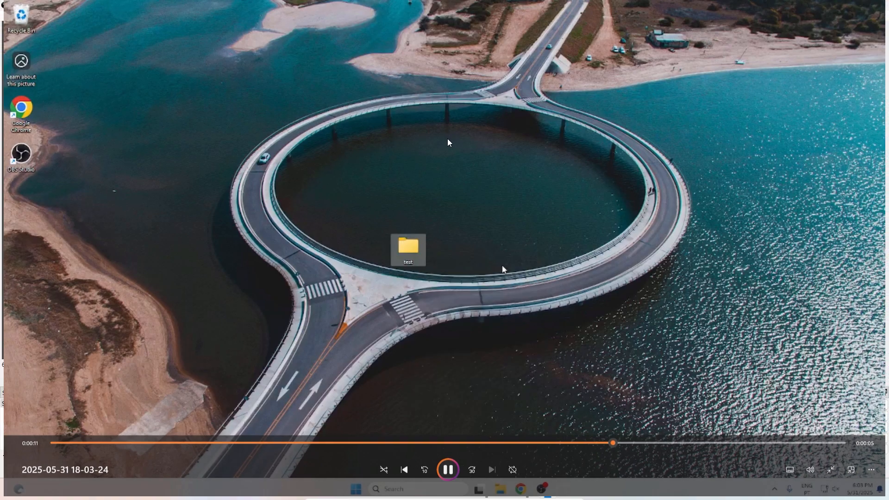
double_click(447, 139)
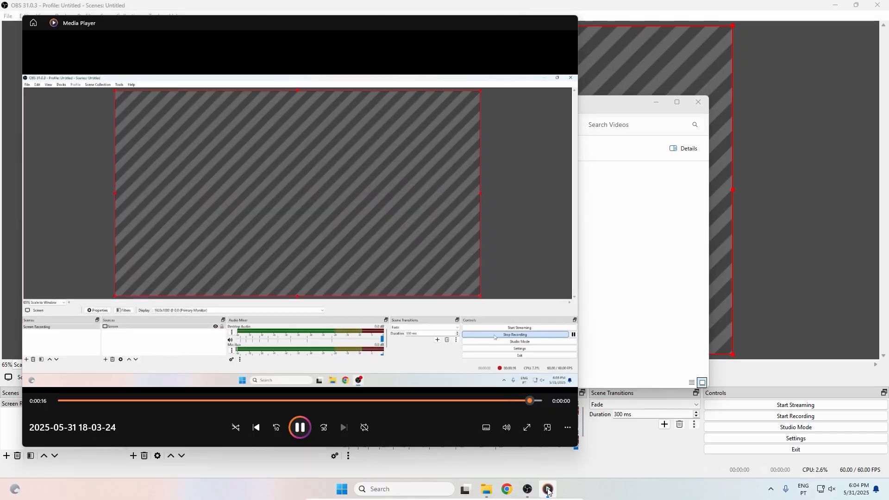
right_click(548, 490)
click(540, 464)
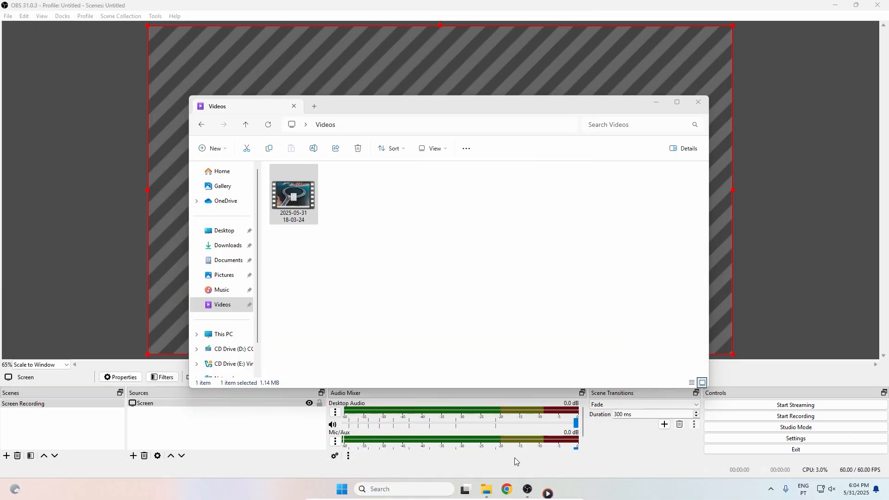